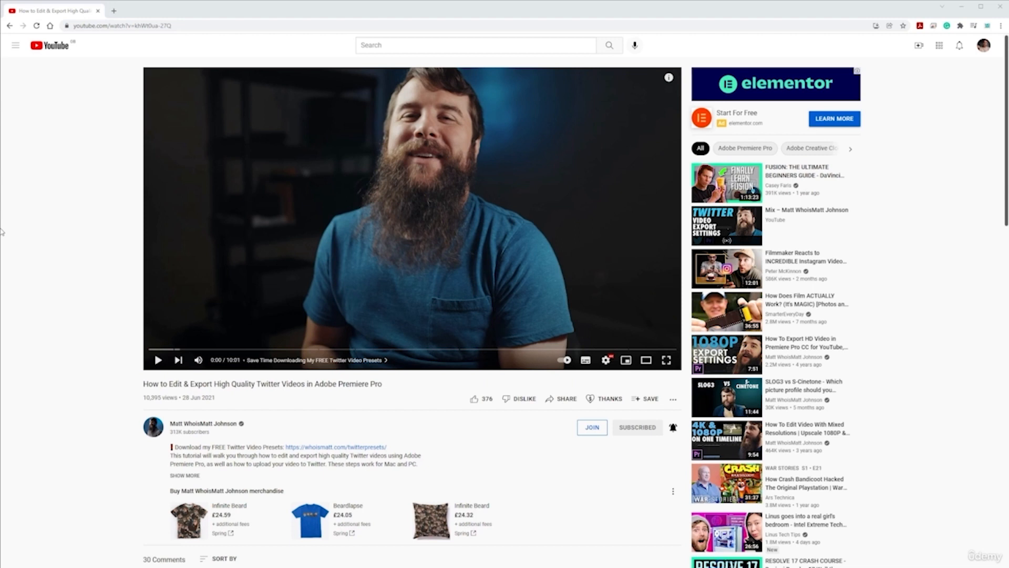
# - Mute the Twitter export tutorial on YouTube and play its opening, pausing at 0:24
pyautogui.click(198, 360)
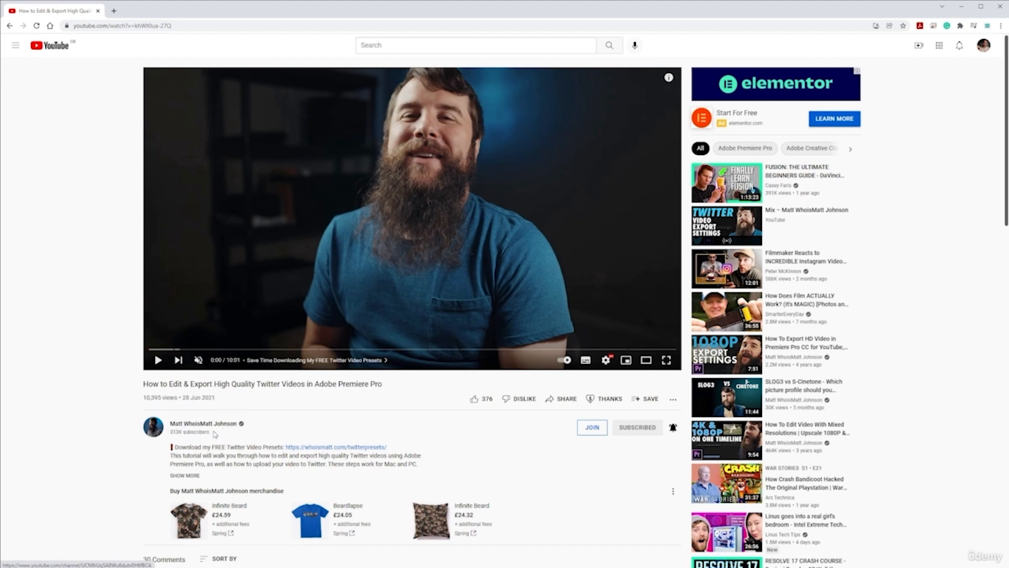
pyautogui.click(158, 361)
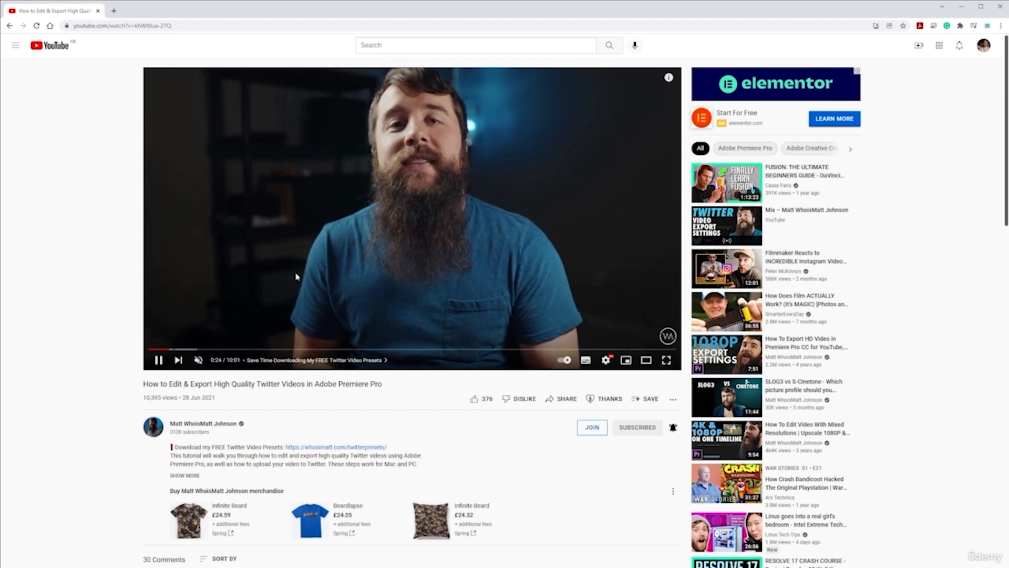
pyautogui.click(263, 246)
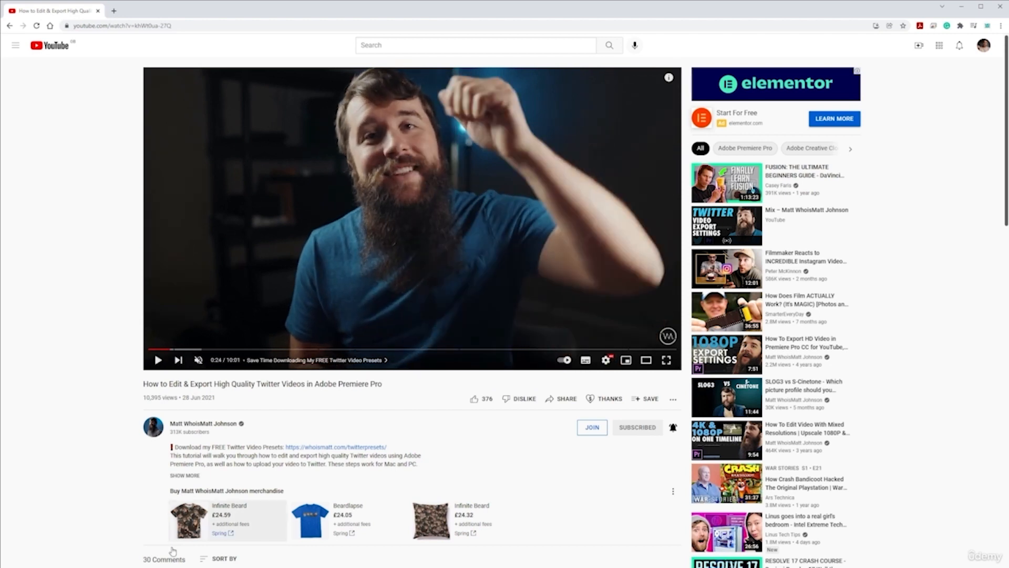
# - Switch to Premiere Pro and move the playhead of the pizza oven sequence to 00:00:46:22
pyautogui.hotkey('alt', 'Tab')
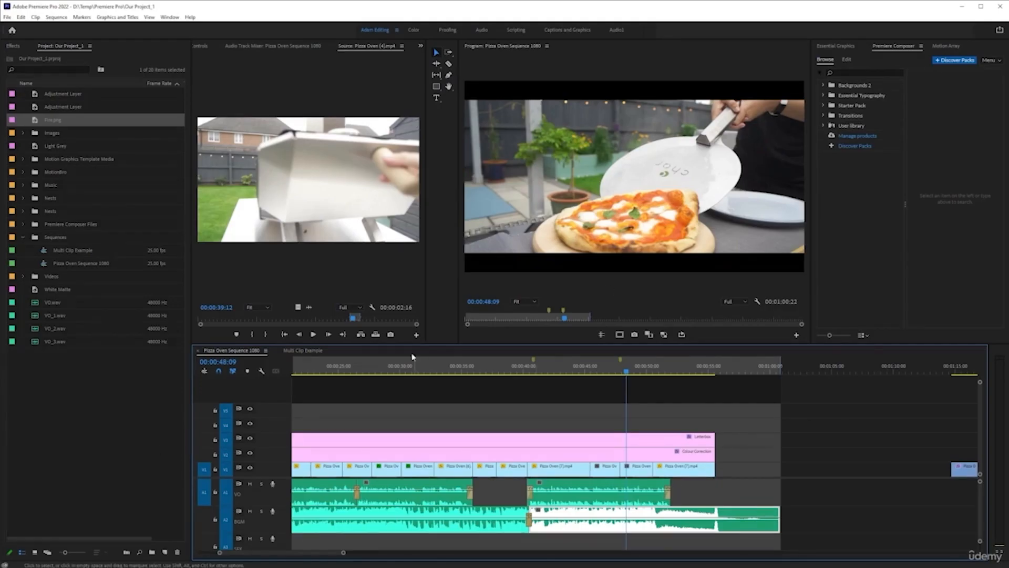
pyautogui.click(609, 376)
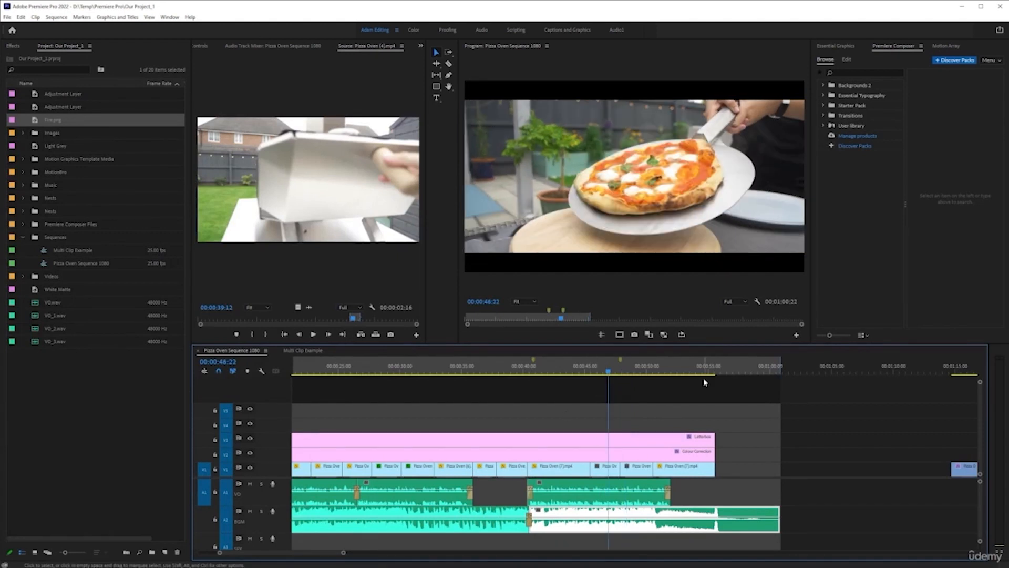
pyautogui.hotkey('ctrl', 'm')
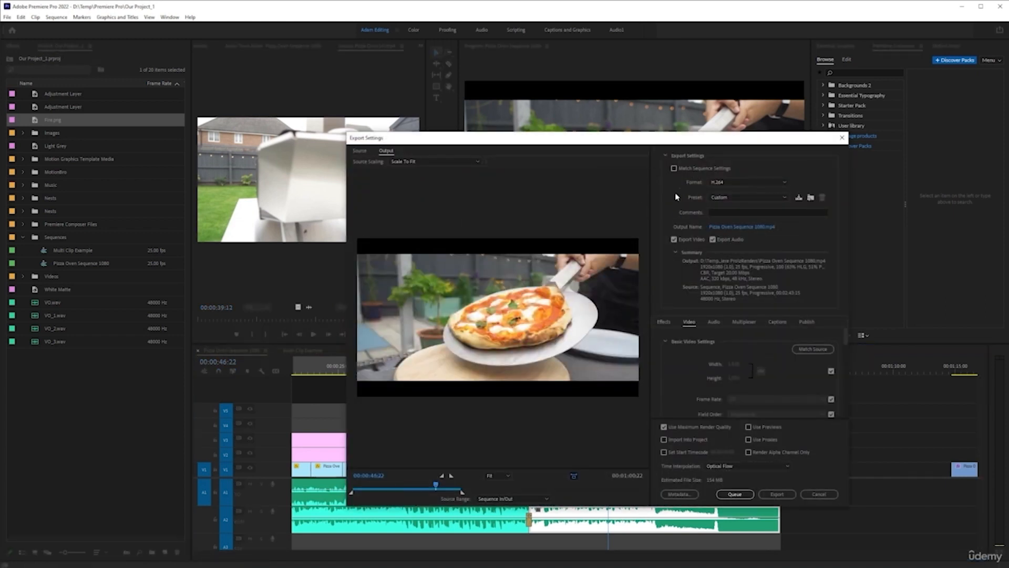
pyautogui.click(742, 197)
pyautogui.click(724, 279)
pyautogui.click(749, 183)
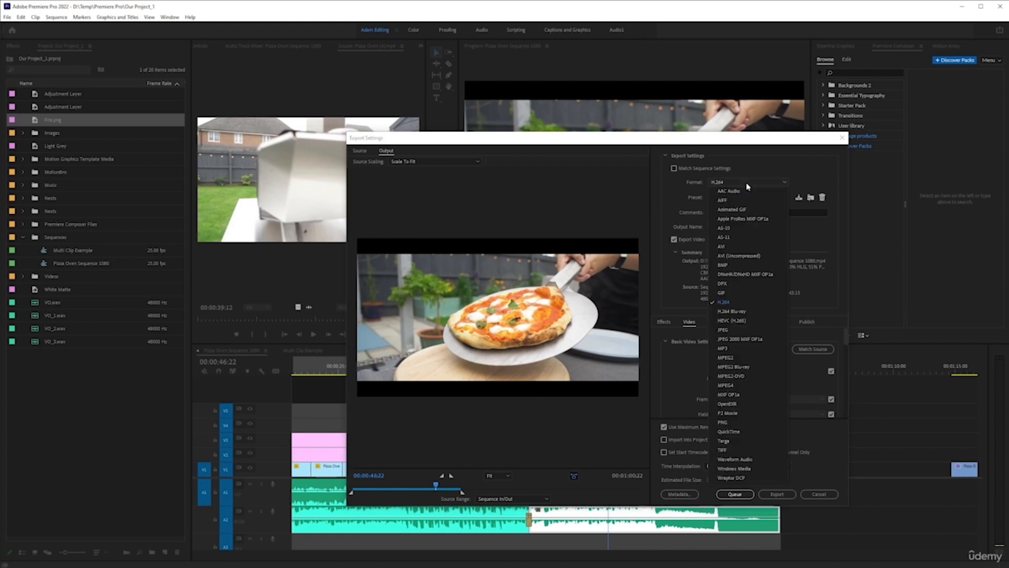
pyautogui.click(741, 303)
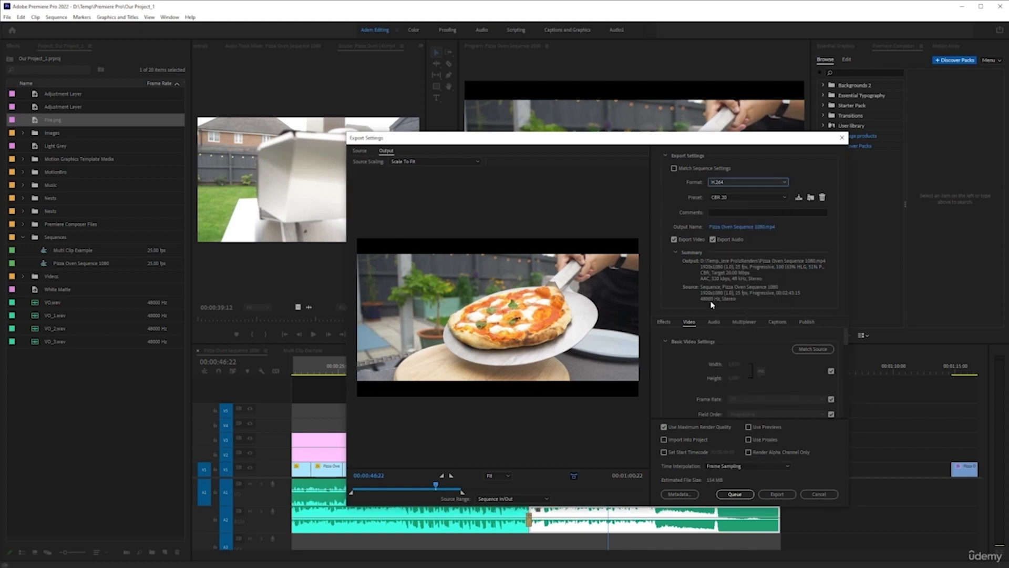
pyautogui.click(754, 199)
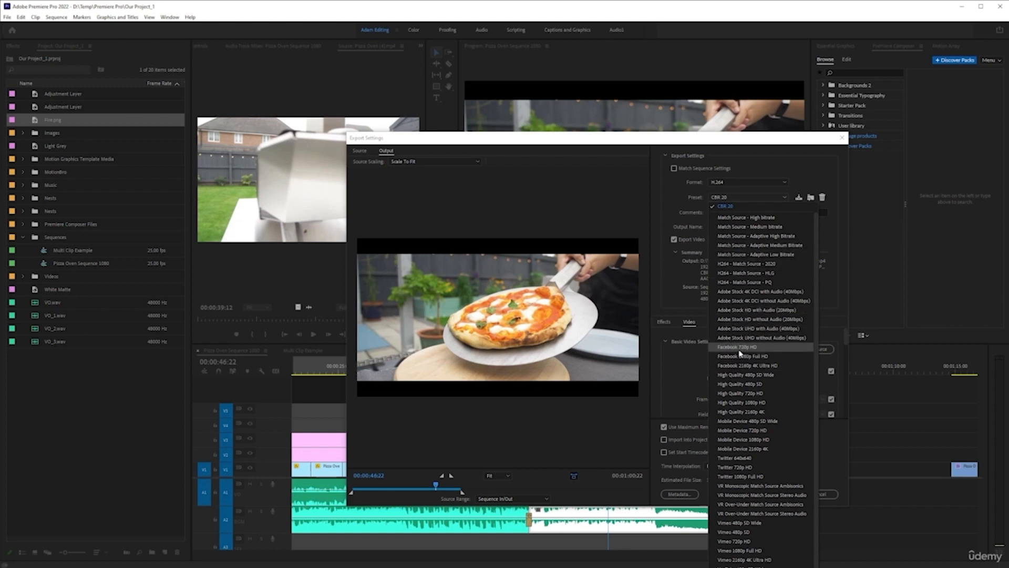
pyautogui.scroll(-1, 741, 368)
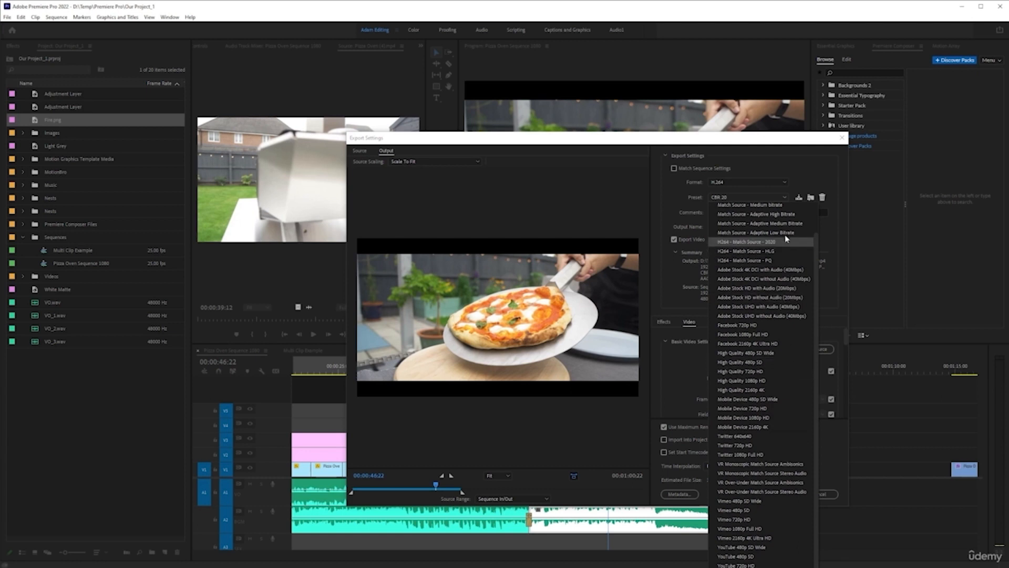
pyautogui.click(783, 198)
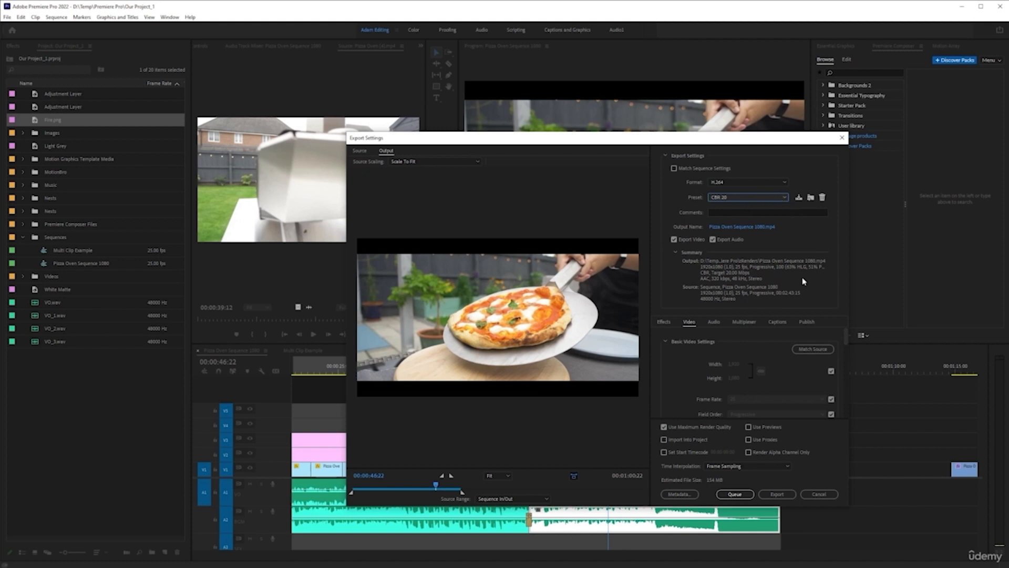
pyautogui.click(819, 494)
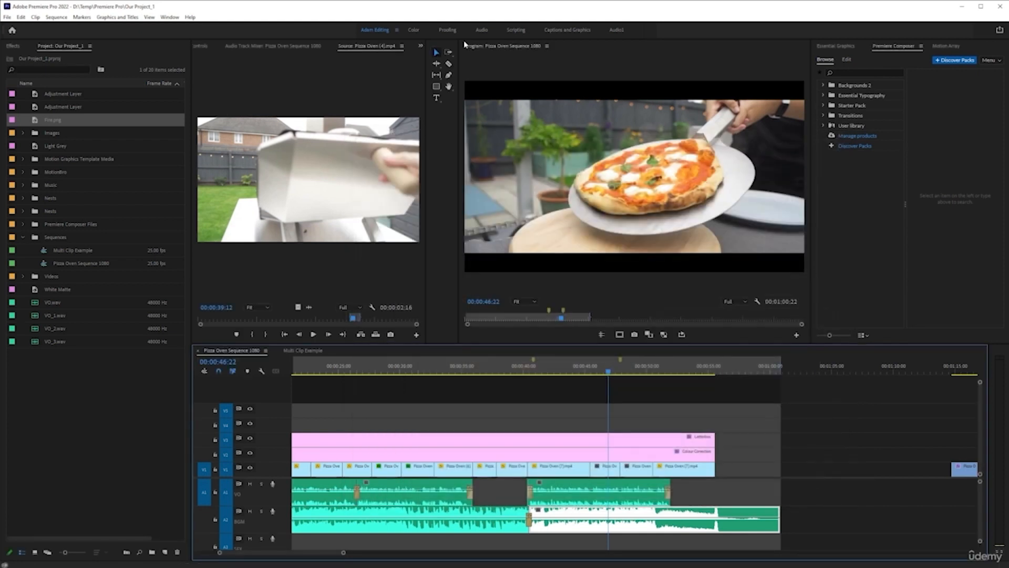
# - Switch to the Color workspace and show the Creative settings of the Colour Correction adjustment layer
pyautogui.click(414, 30)
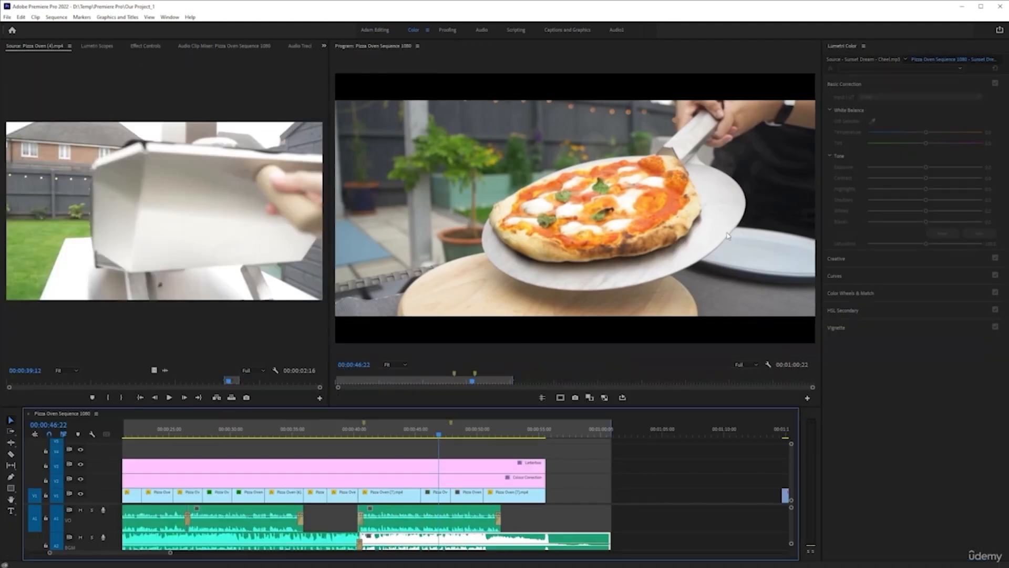
pyautogui.click(484, 481)
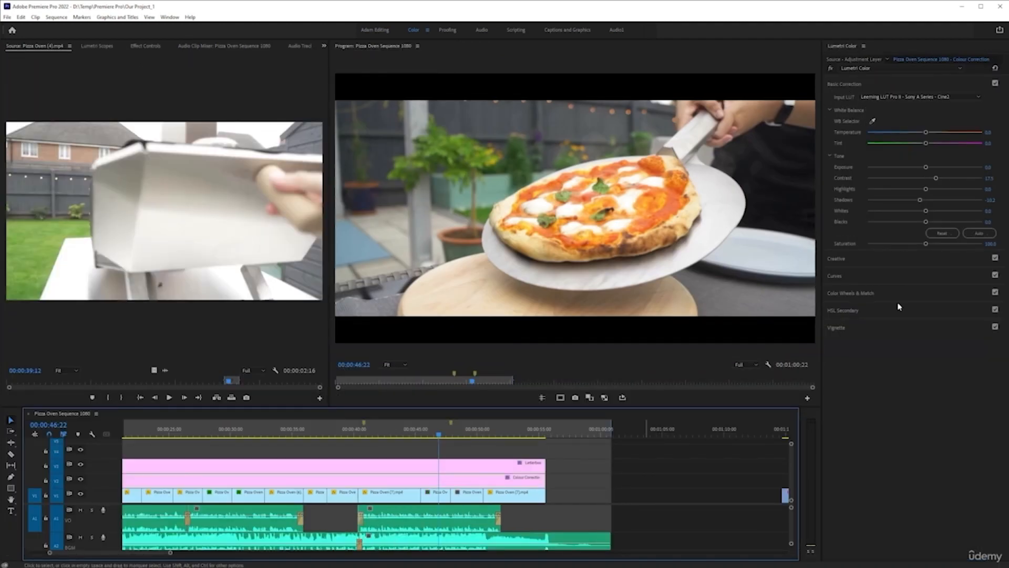
pyautogui.click(854, 261)
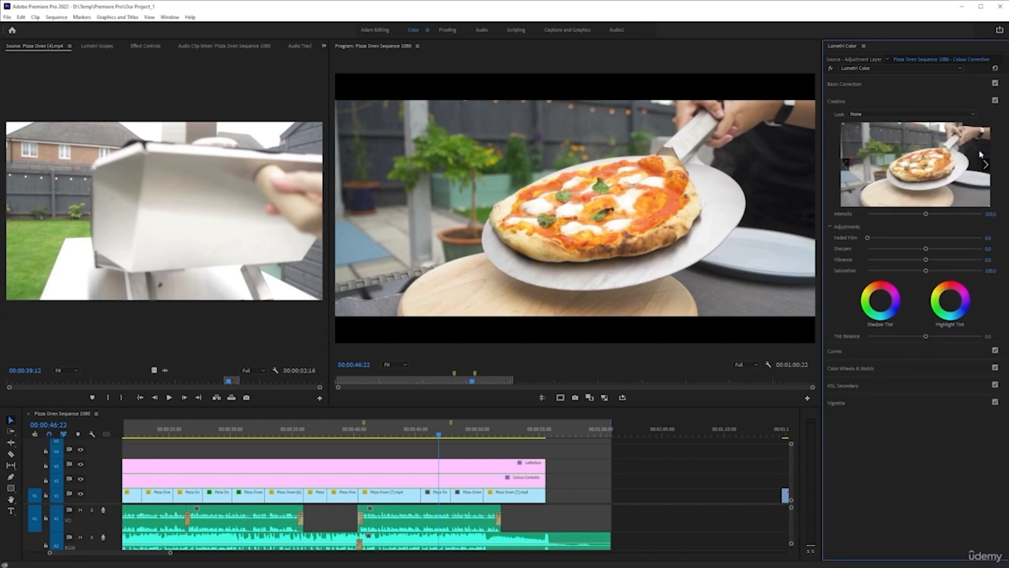
# - Browse the creative looks, try the CineSpace2383 look on the Colour Correction adjustment layer, and undo it
pyautogui.click(985, 165)
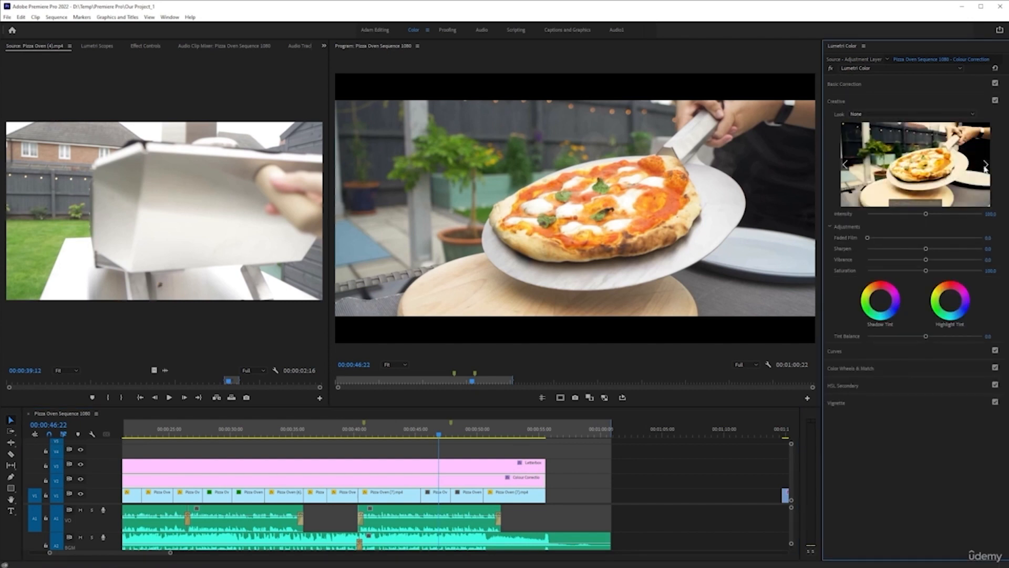
pyautogui.click(845, 164)
pyautogui.click(916, 186)
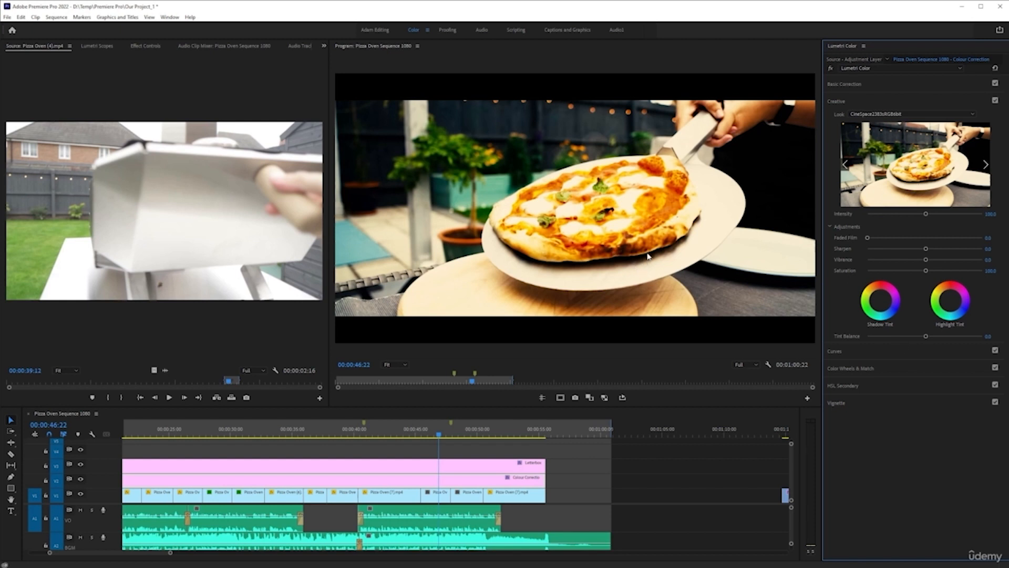
pyautogui.hotkey('ctrl', 'z')
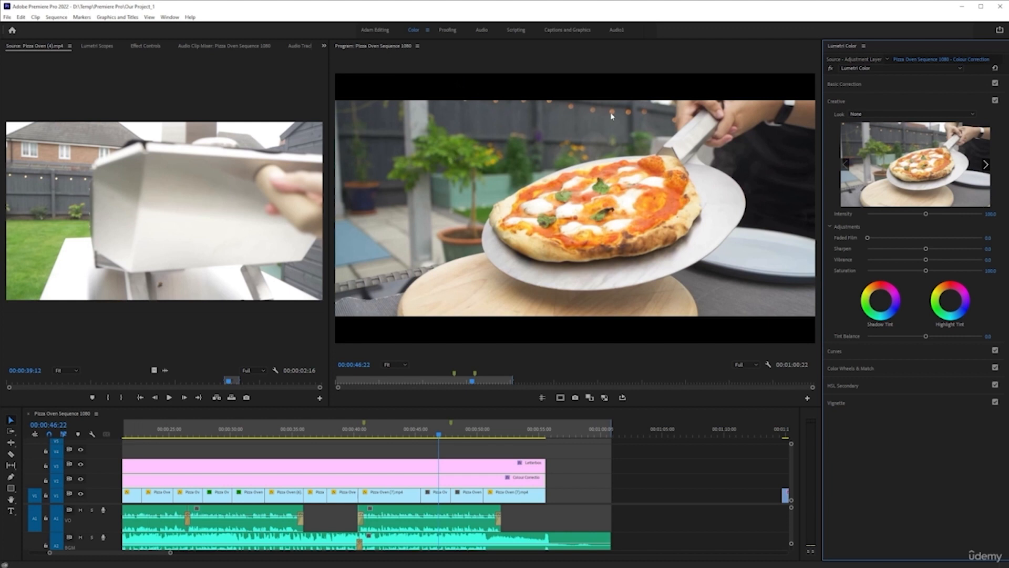
# - Open the export settings for the pizza oven sequence and choose the CBR 20 preset
pyautogui.click(606, 90)
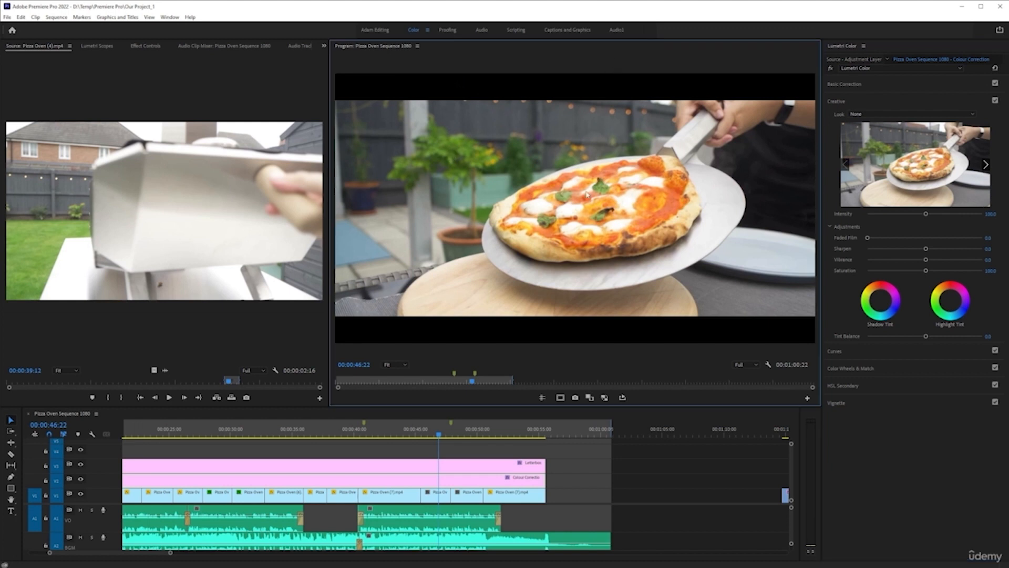
pyautogui.hotkey('ctrl', 'm')
pyautogui.click(750, 196)
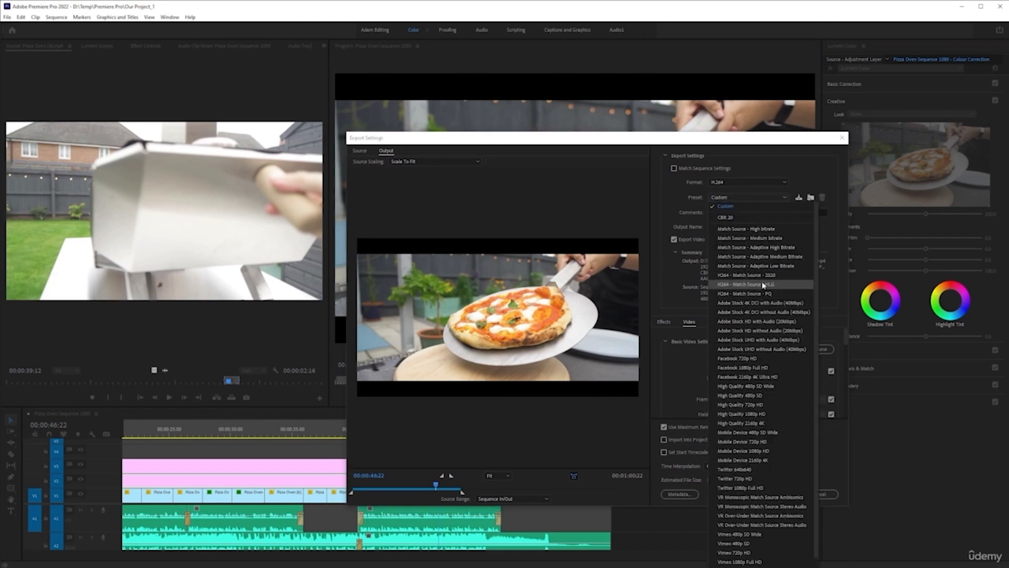
pyautogui.scroll(-1, 763, 284)
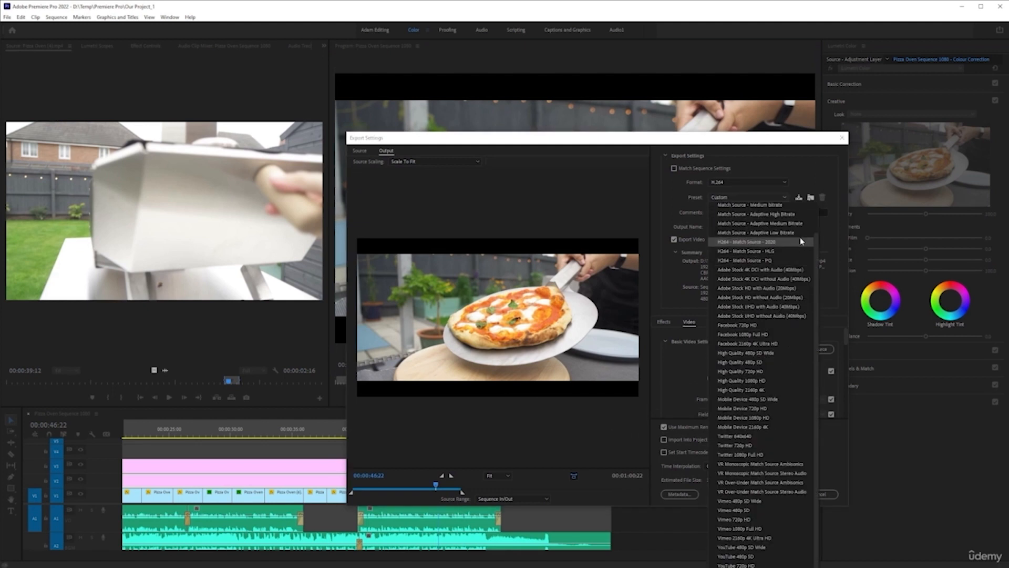
pyautogui.scroll(1, 775, 305)
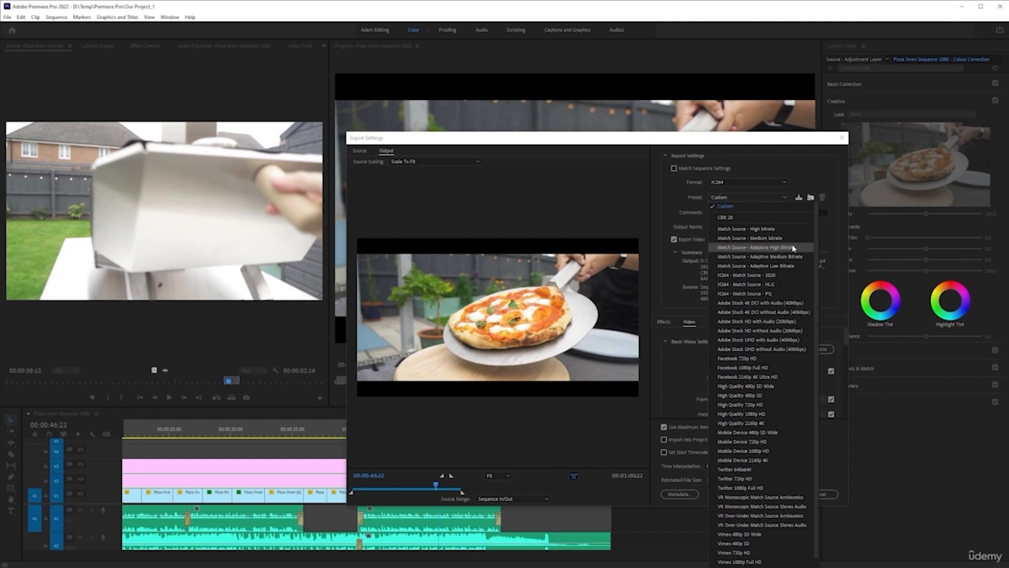
pyautogui.click(718, 218)
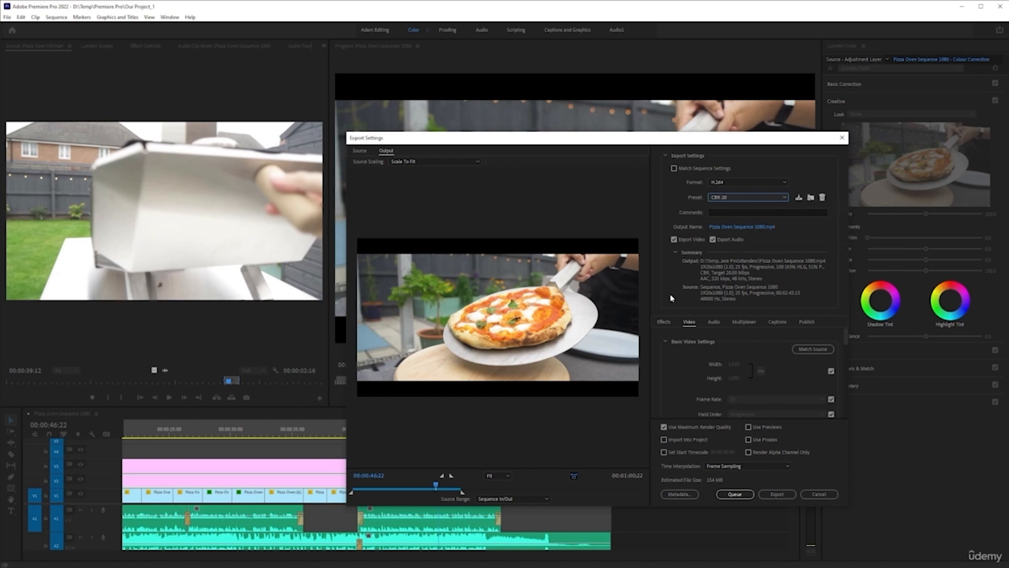
pyautogui.scroll(-2, 731, 382)
pyautogui.scroll(2, 762, 332)
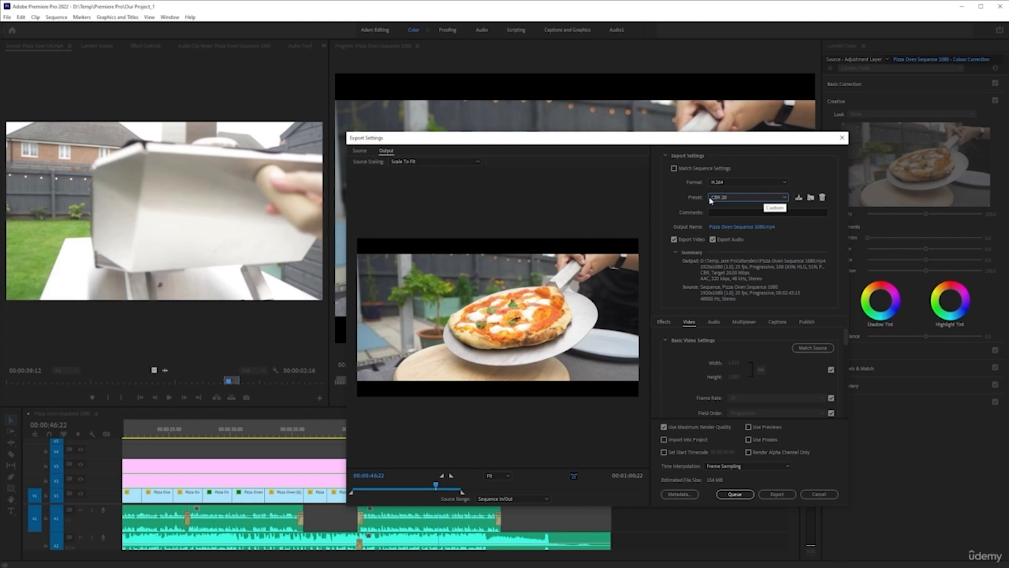
# - Set the export's audio format to AAC and its time interpolation to Optical Flow
pyautogui.click(716, 322)
pyautogui.click(770, 355)
pyautogui.click(705, 355)
pyautogui.click(772, 467)
pyautogui.click(750, 493)
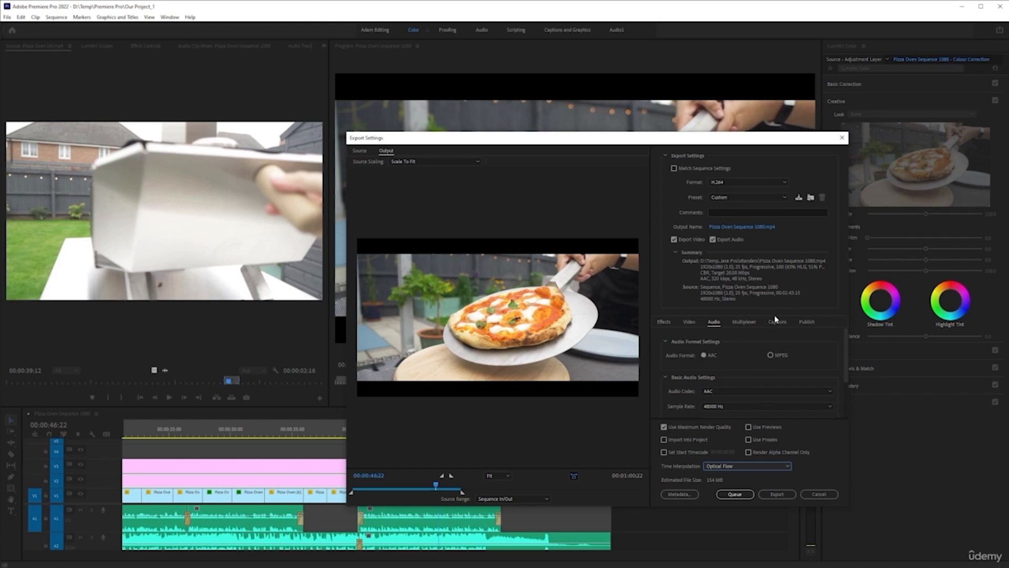
# - Save the modified export settings as a new preset named CBR 20 - Optical Flow
pyautogui.click(799, 199)
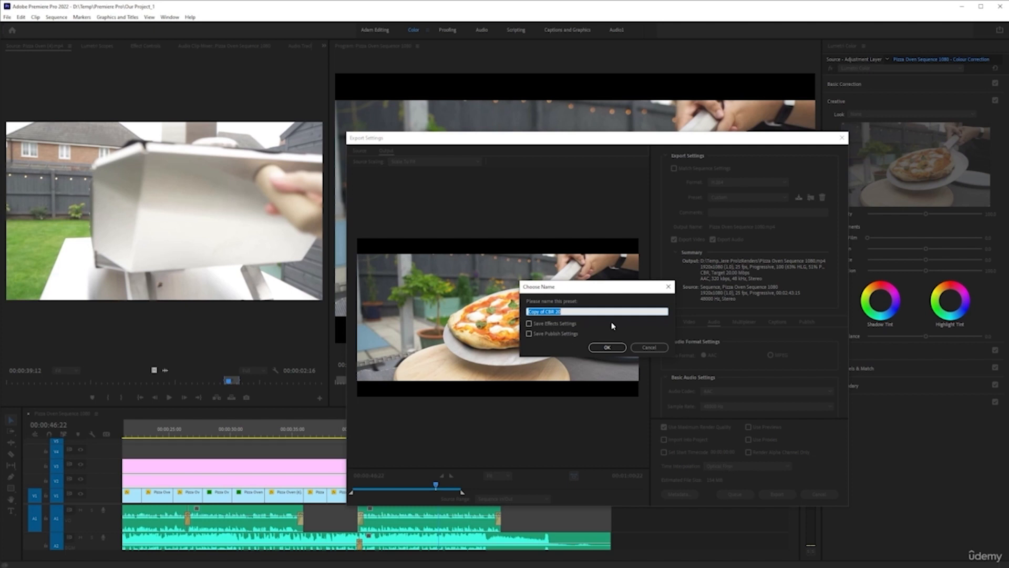
pyautogui.click(579, 310)
pyautogui.moveTo(522, 312); pyautogui.dragTo(548, 311)
pyautogui.press('BackSpace')
pyautogui.click(607, 347)
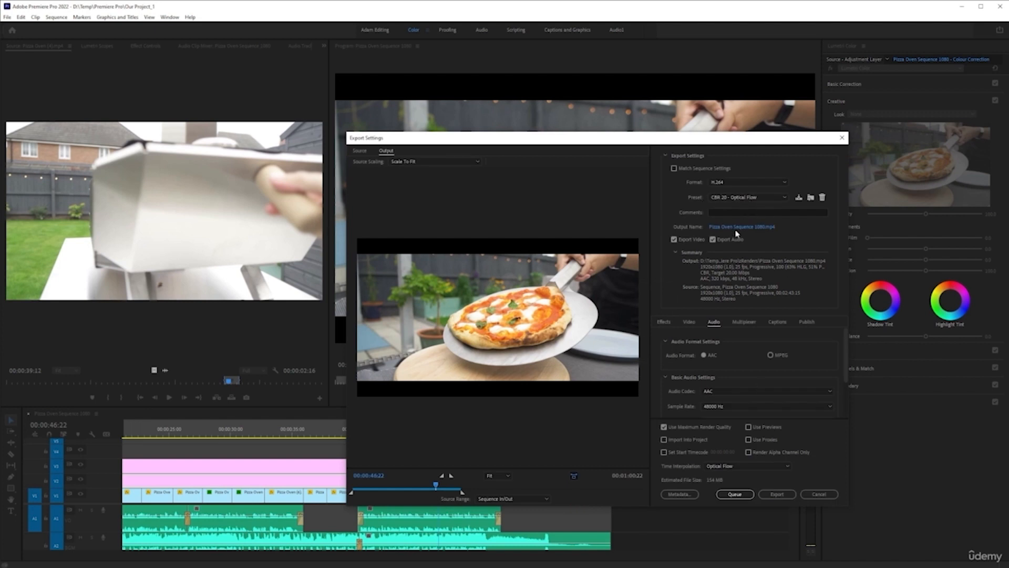
# - Return the export to the original CBR 20 preset
pyautogui.click(759, 202)
pyautogui.click(728, 215)
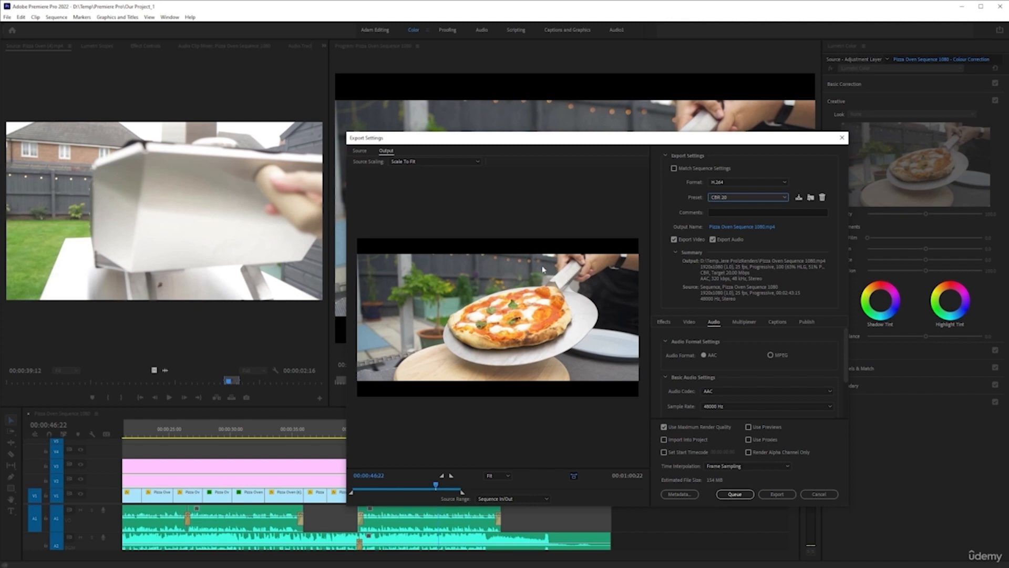
pyautogui.click(778, 198)
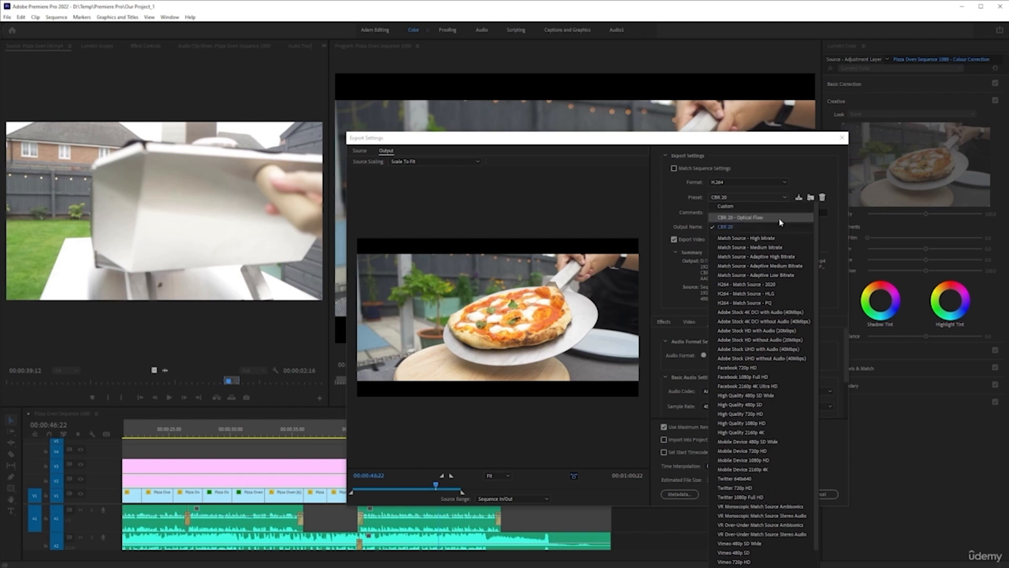
pyautogui.click(679, 214)
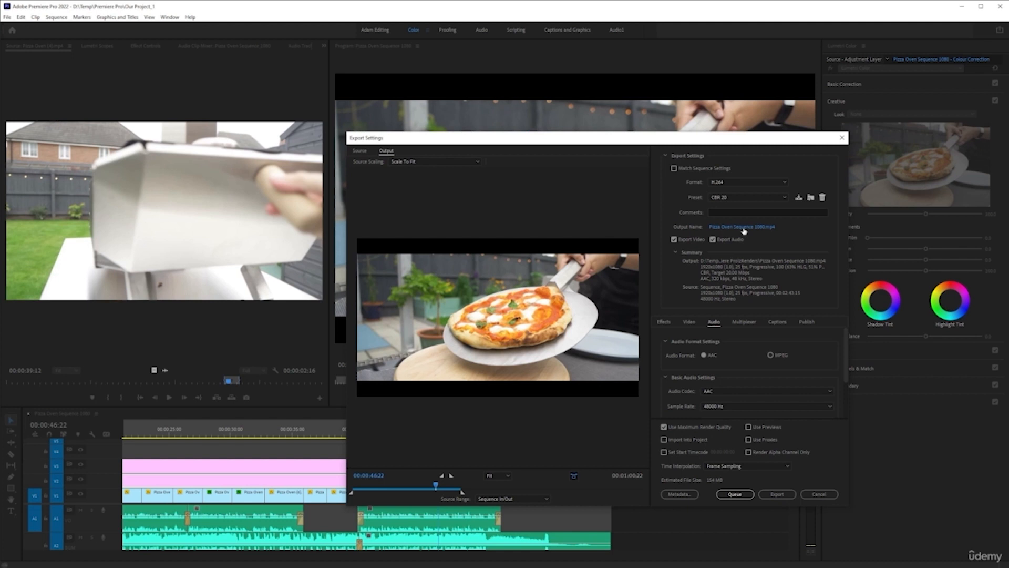
# - Name the export's output file Char Outdoors - Pizza Oven No1 (FB) and queue it in Adobe Media Encoder
pyautogui.click(762, 228)
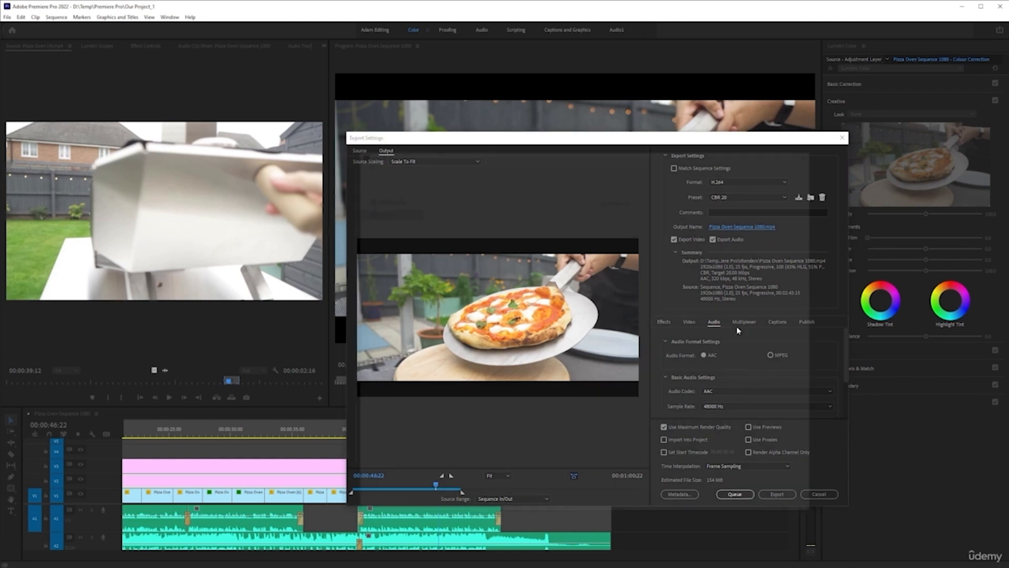
pyautogui.click(461, 242)
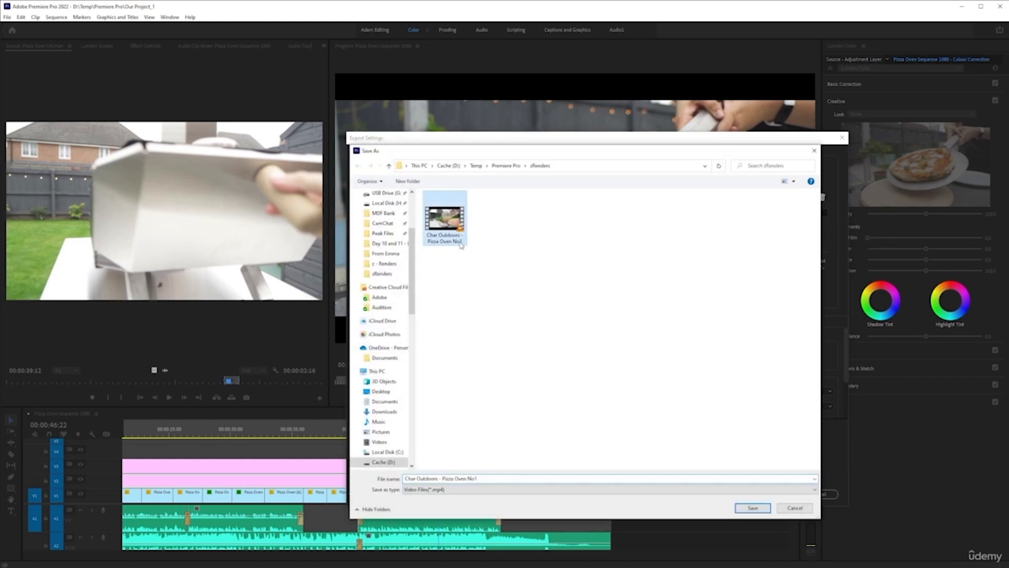
pyautogui.click(503, 481)
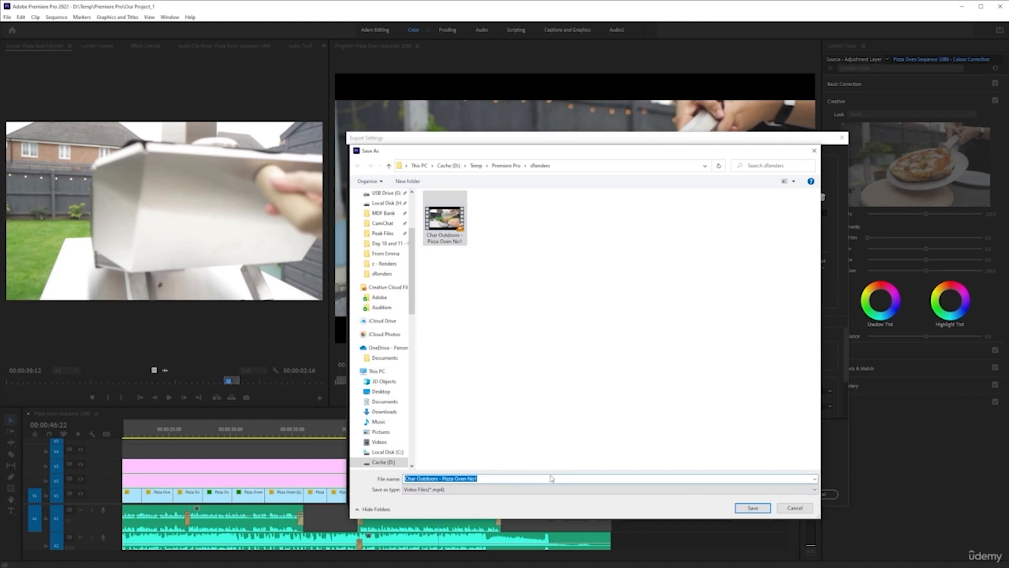
pyautogui.click(551, 480)
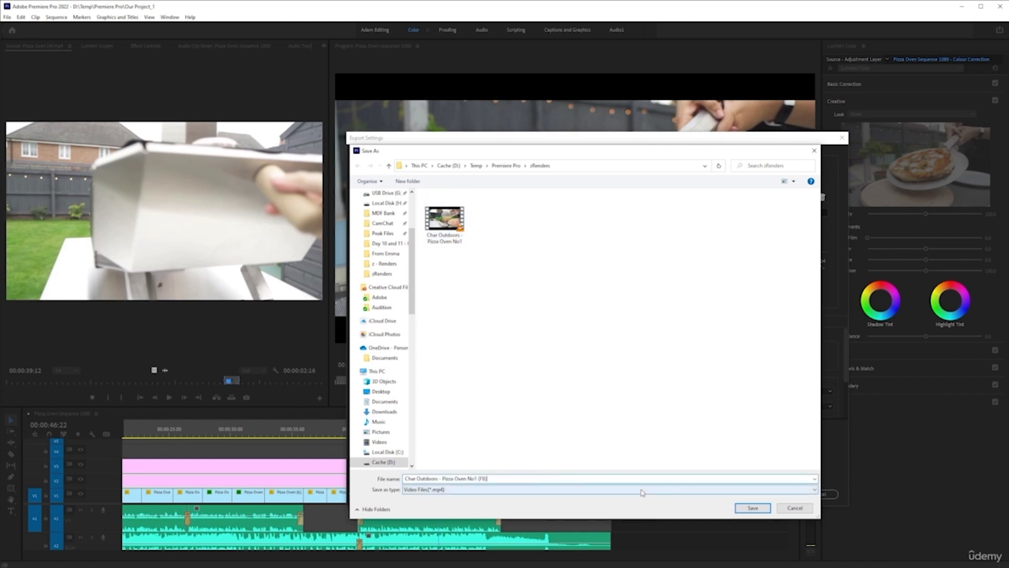
pyautogui.press('Return')
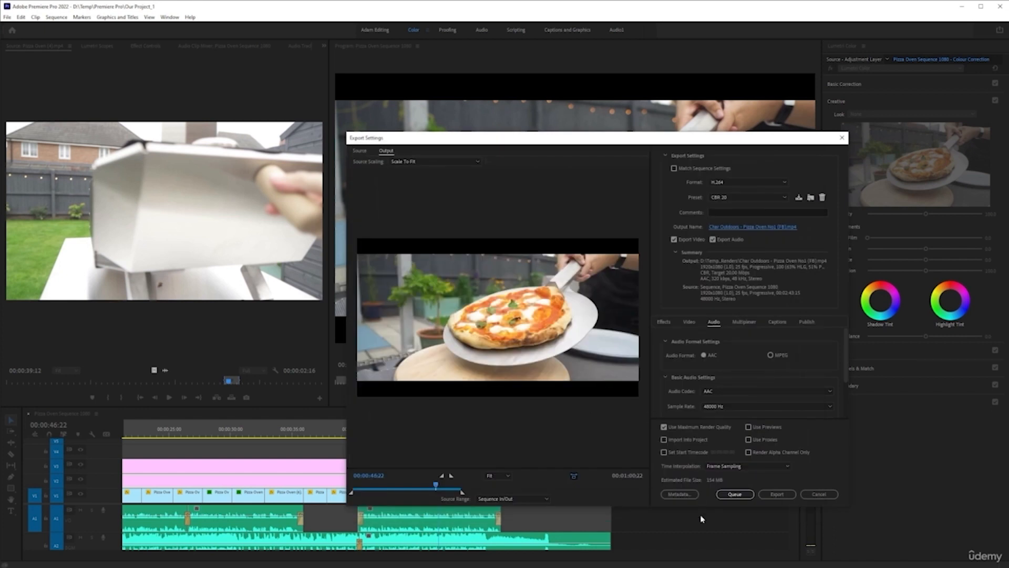
pyautogui.click(735, 494)
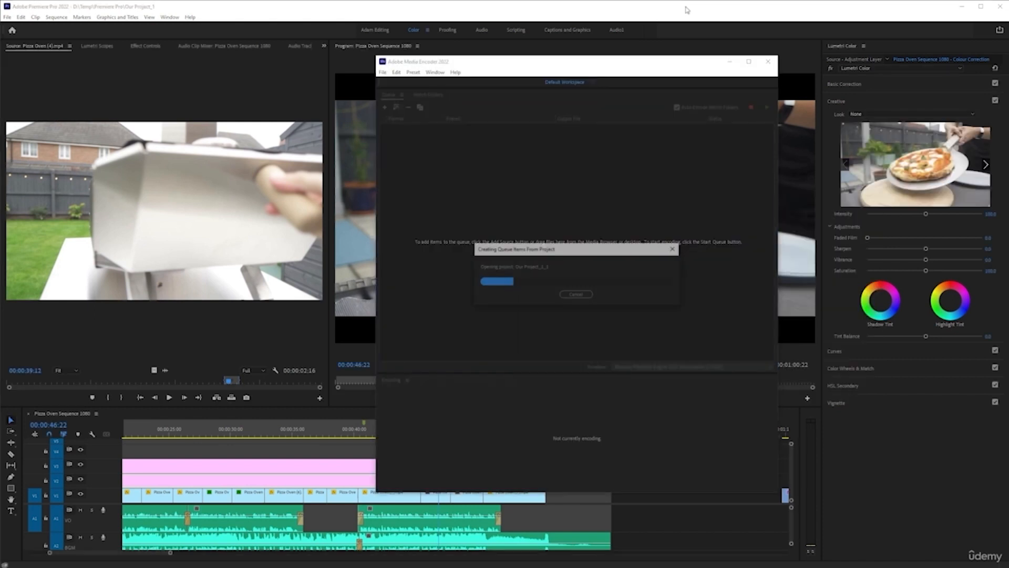
# - Return to Premiere Pro, reopen the pizza oven sequence's export settings and choose the Twitter 1080p Full HD preset
pyautogui.click(686, 9)
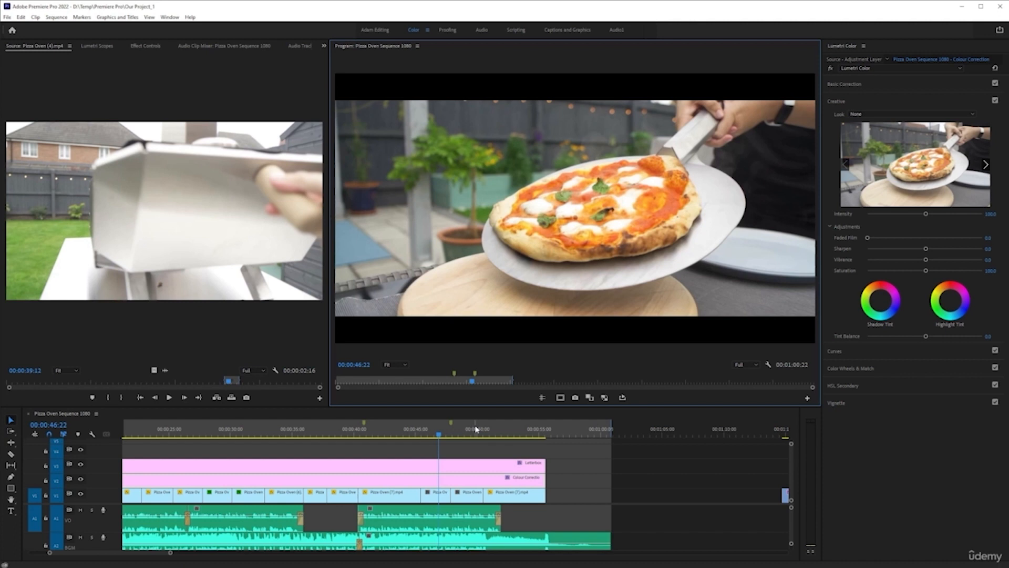
pyautogui.hotkey('ctrl', 'm')
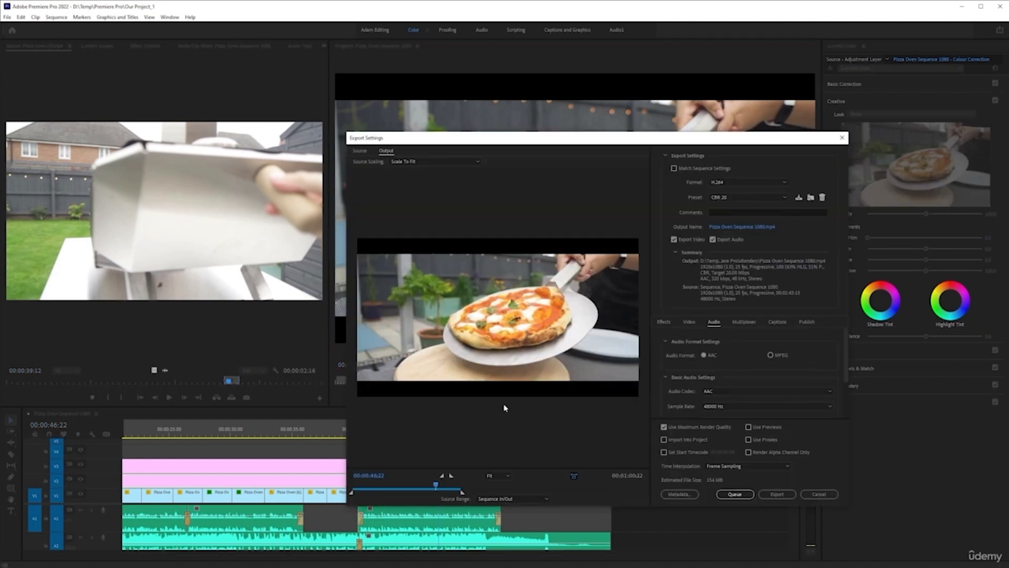
pyautogui.click(769, 198)
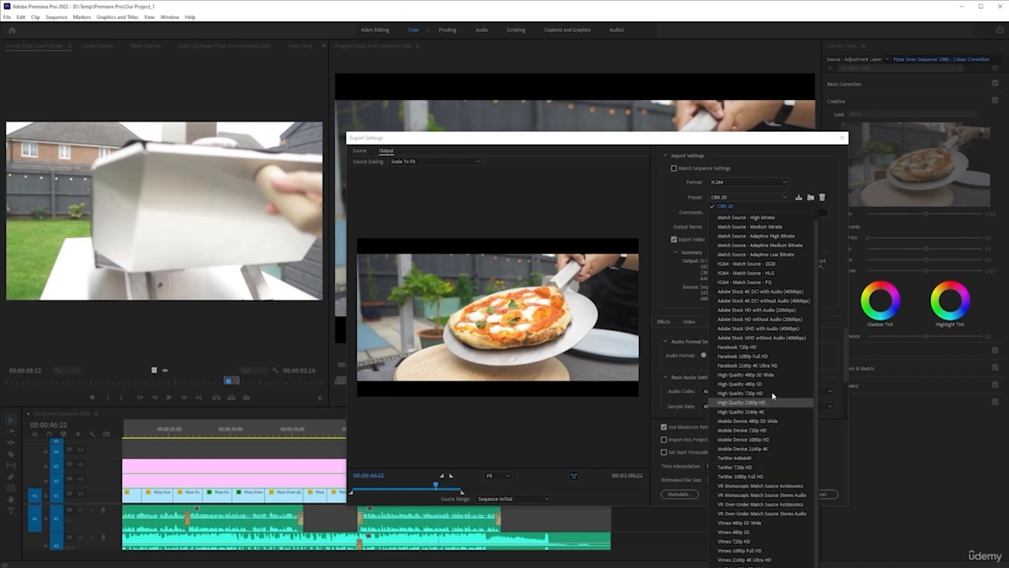
pyautogui.click(779, 481)
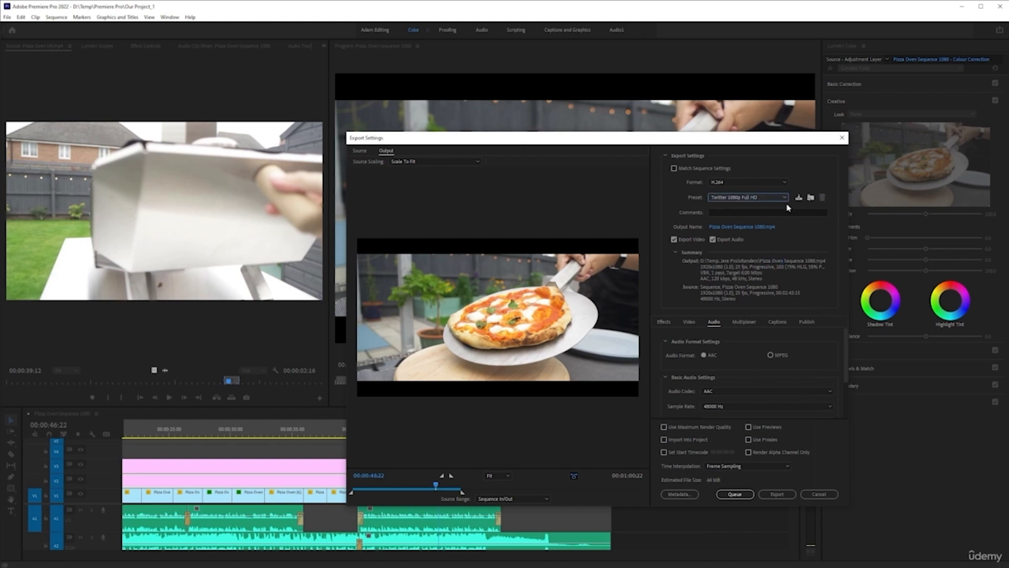
# - Name the Twitter export's output file Char Outdoors - Pizza Oven No1 (Twitter) and send it to the Media Encoder queue
pyautogui.click(747, 226)
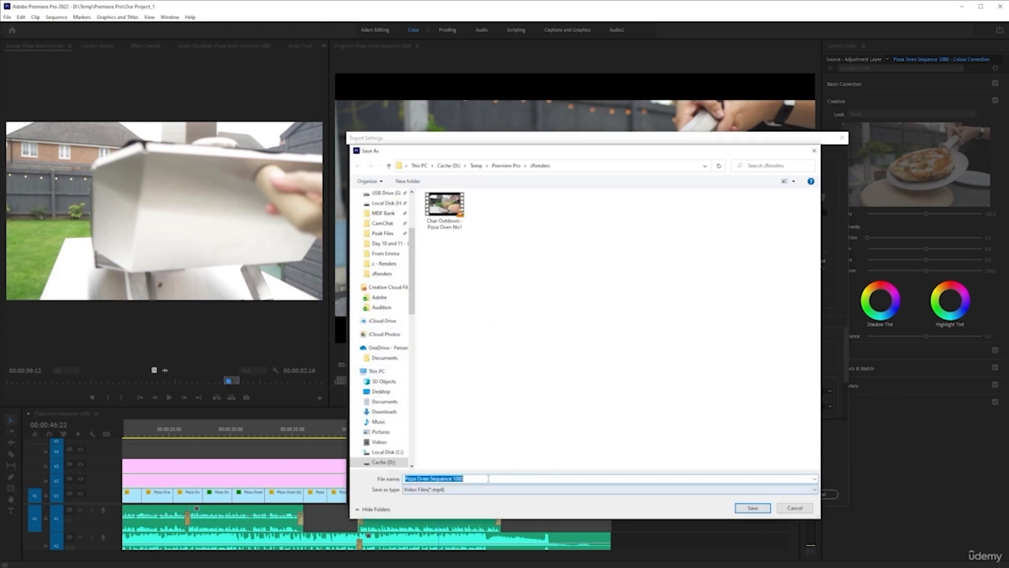
pyautogui.click(443, 230)
pyautogui.click(496, 479)
pyautogui.click(496, 478)
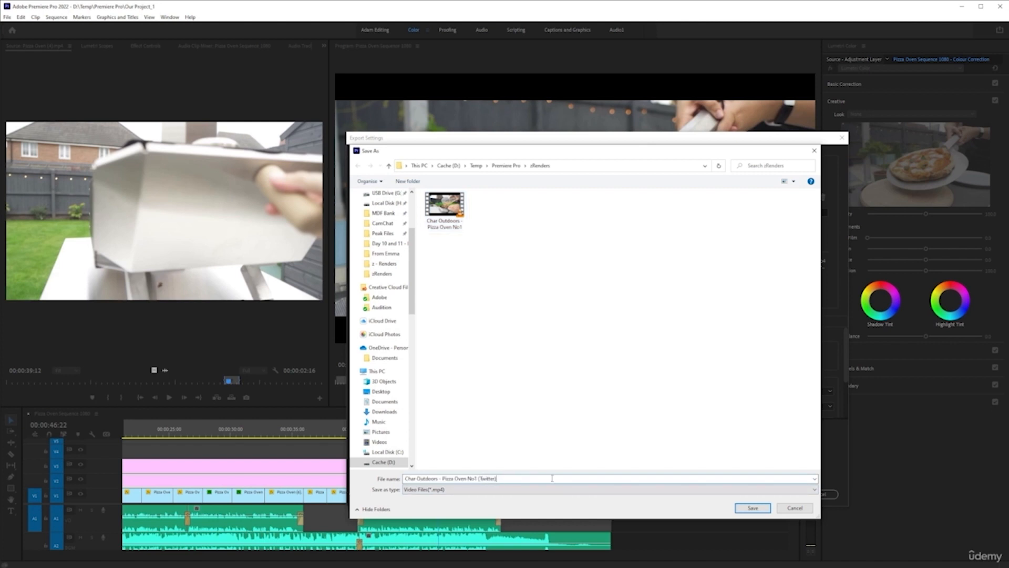
pyautogui.write('(Twitter)')
pyautogui.press('Return')
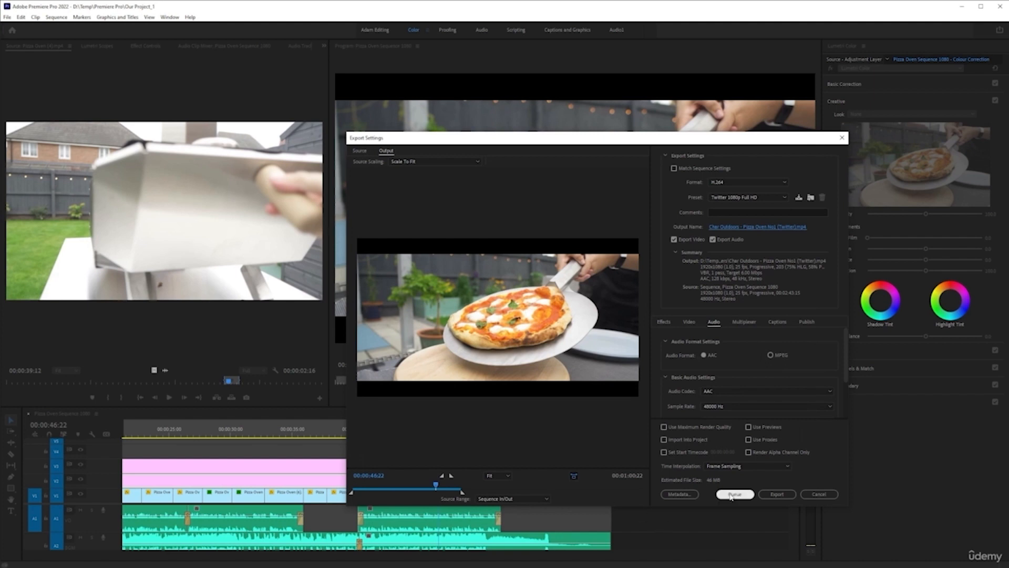
pyautogui.click(734, 494)
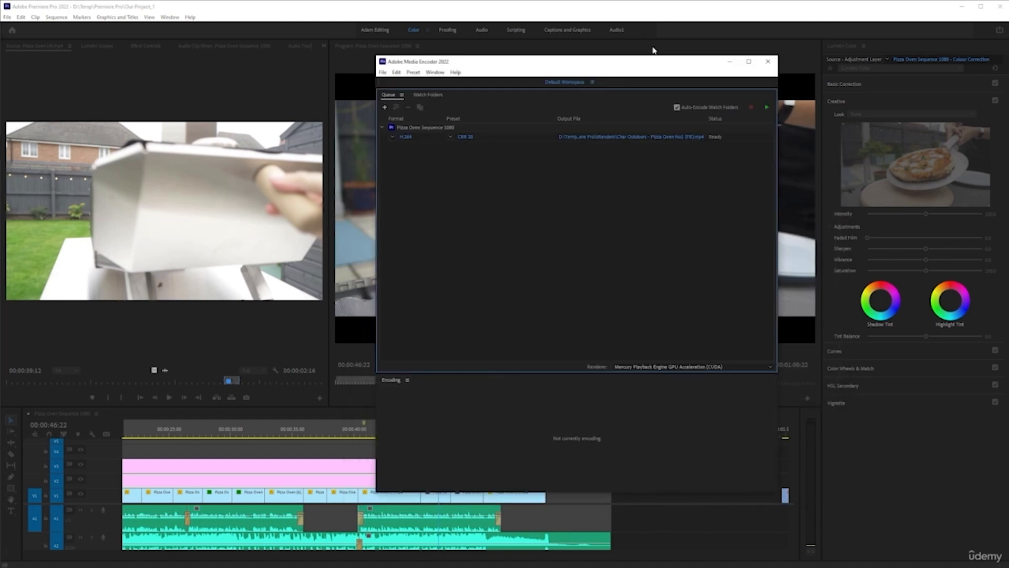
# - Go back to Premiere Pro, open the sequence's export settings again and choose the YouTube 1080p Full HD preset
pyautogui.click(650, 9)
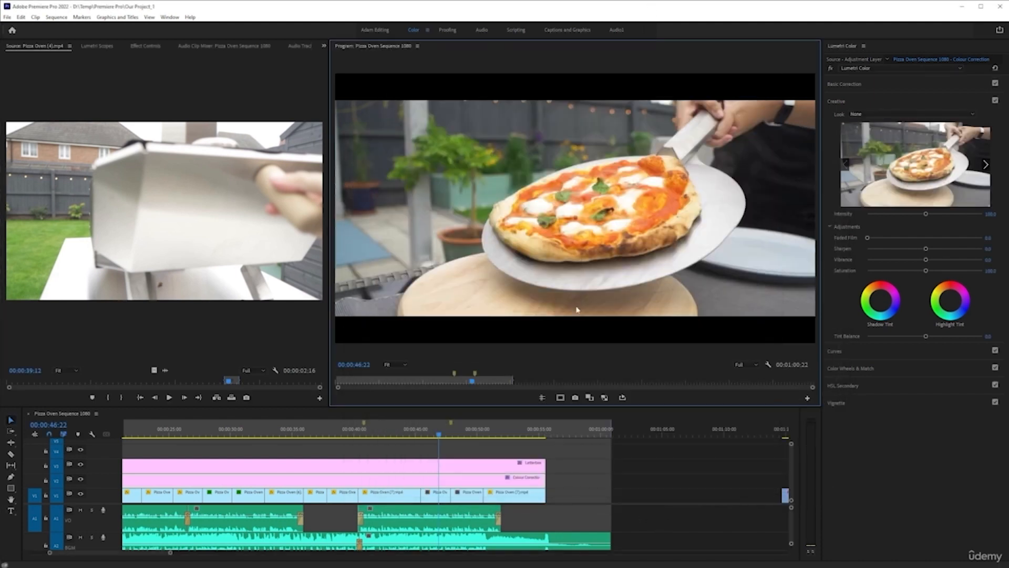
pyautogui.hotkey('ctrl', 'm')
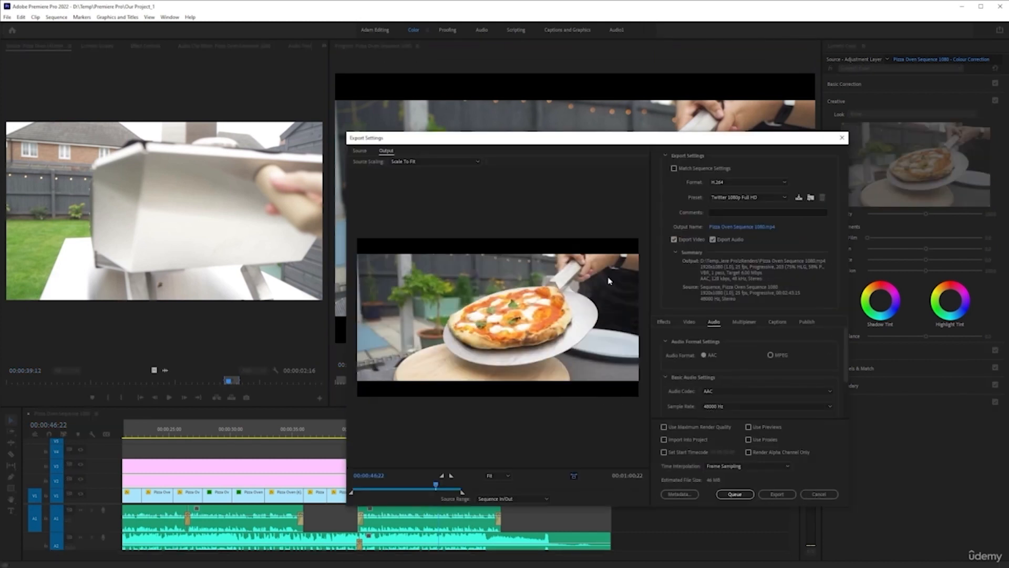
pyautogui.click(775, 197)
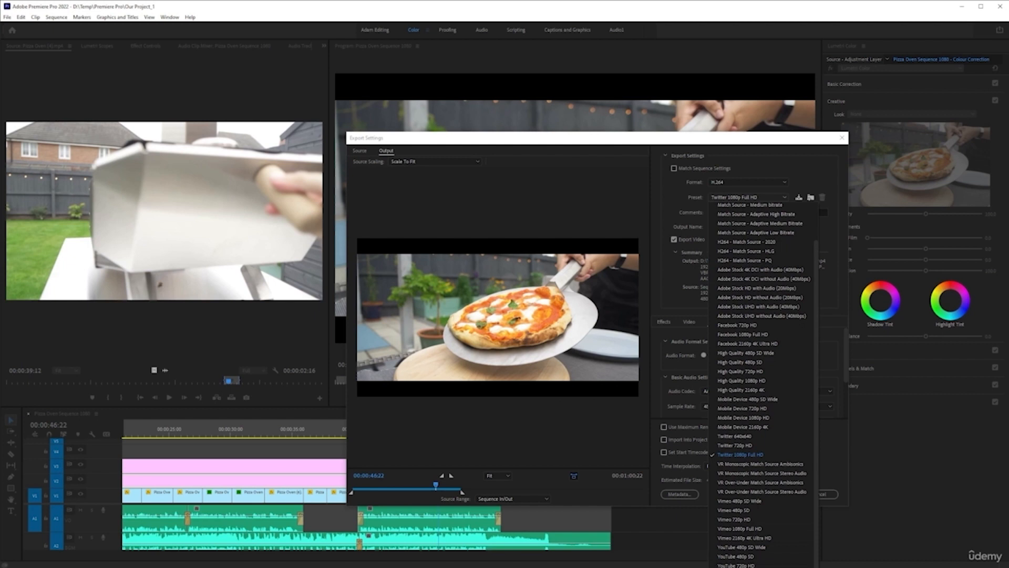
pyautogui.click(736, 567)
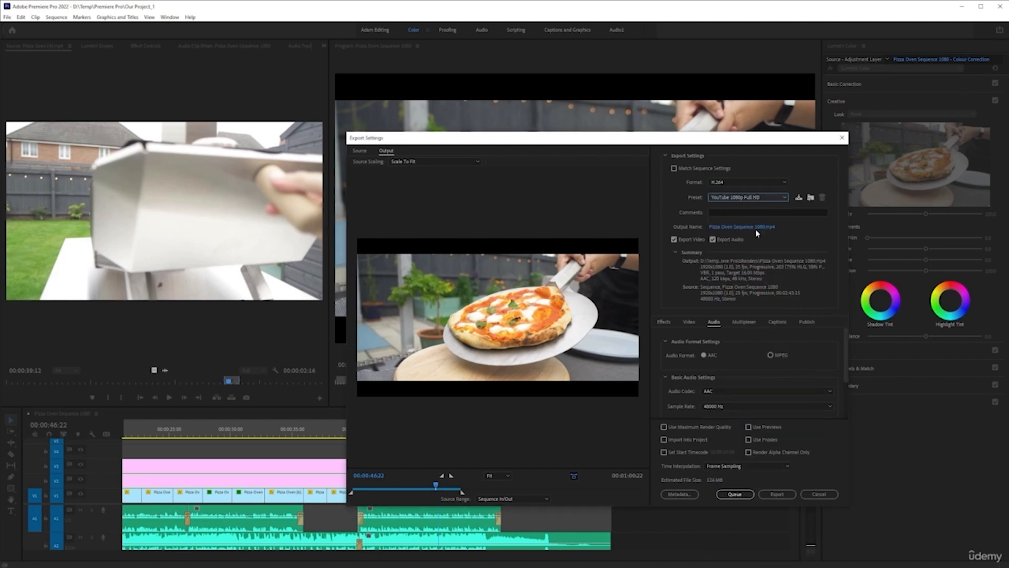
# - Name the YouTube export's output file Char Outdoors - Pizza Oven No1 (YouTube), based on the existing render's name
pyautogui.click(742, 227)
pyautogui.click(510, 413)
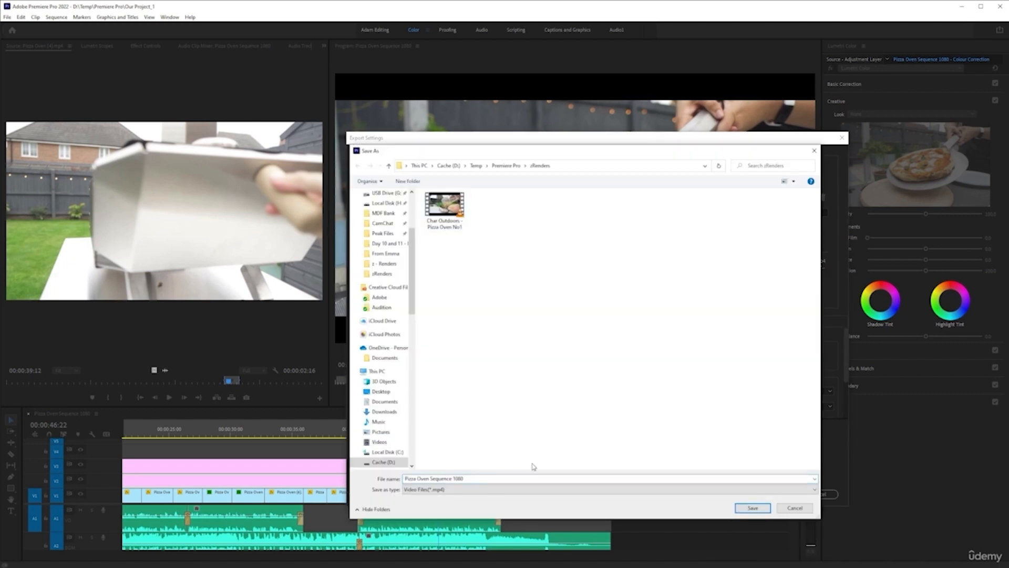
pyautogui.click(441, 211)
pyautogui.click(521, 479)
pyautogui.click(521, 479)
pyautogui.press('Return')
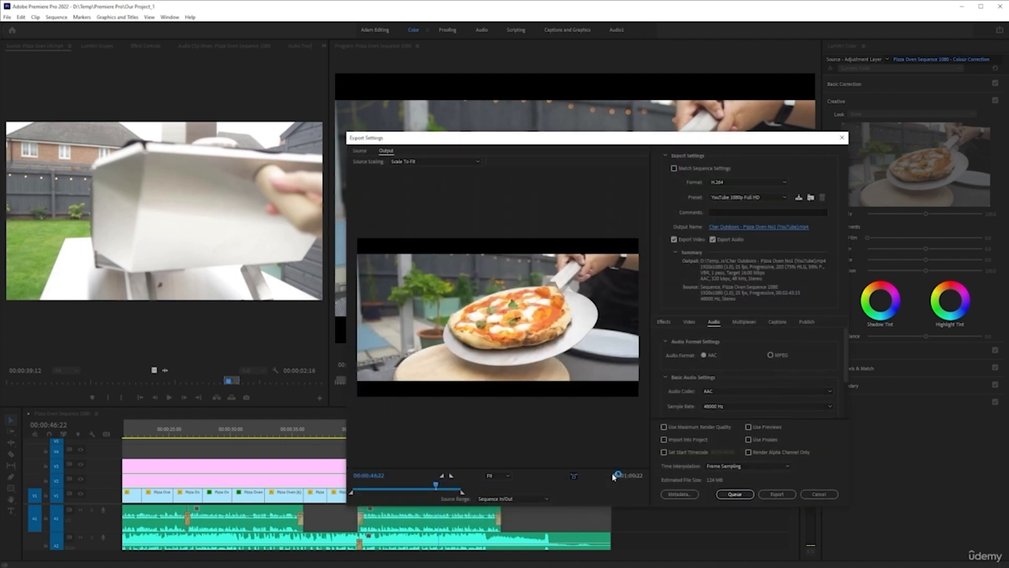
# - Add the YouTube export to the Media Encoder queue and start encoding all queued versions
pyautogui.click(736, 494)
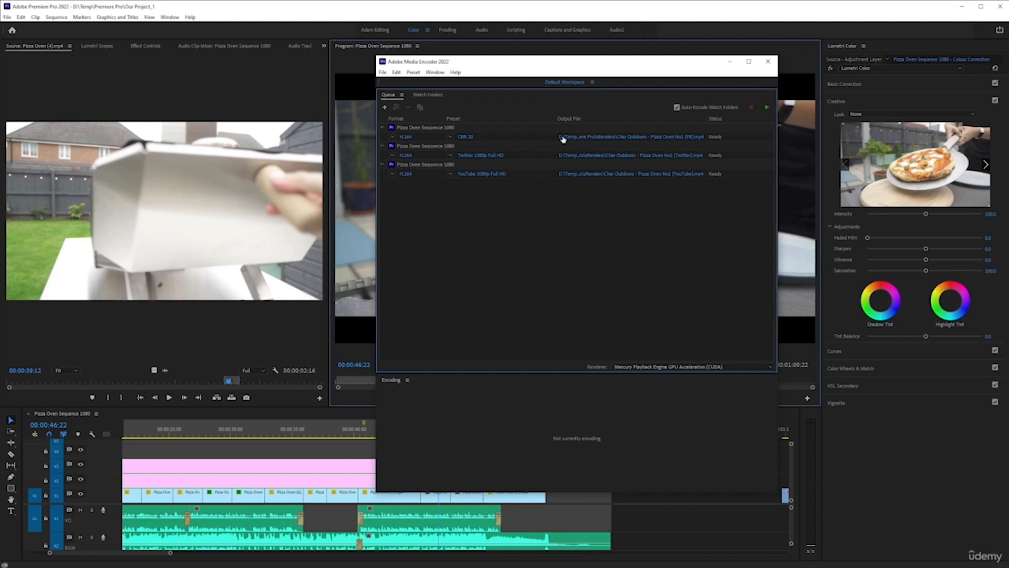
pyautogui.click(768, 109)
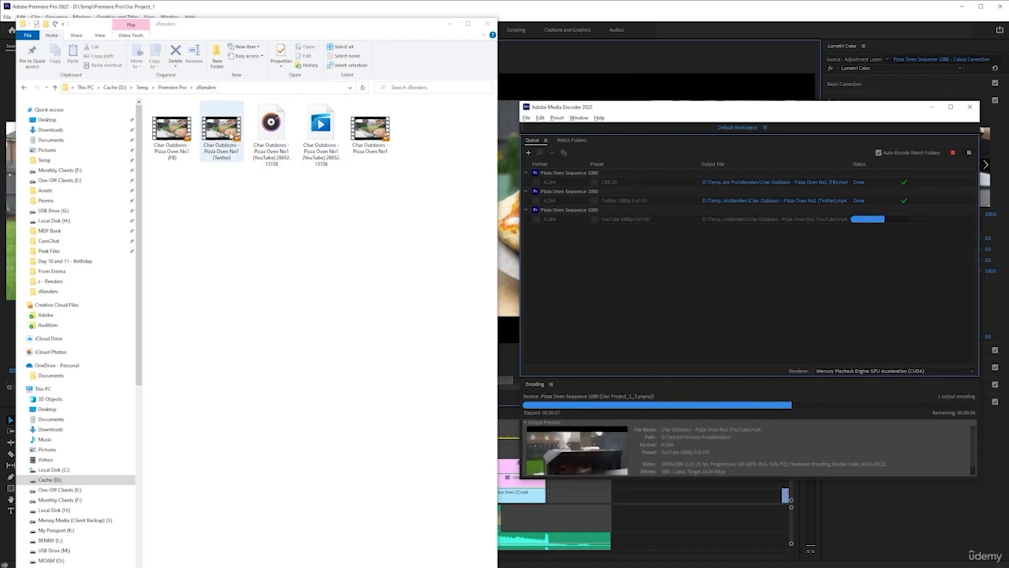
# - Switch to the zRenders folder in File Explorer, show its contents as a list and check each rendered pizza oven file
pyautogui.click(243, 214)
pyautogui.click(100, 36)
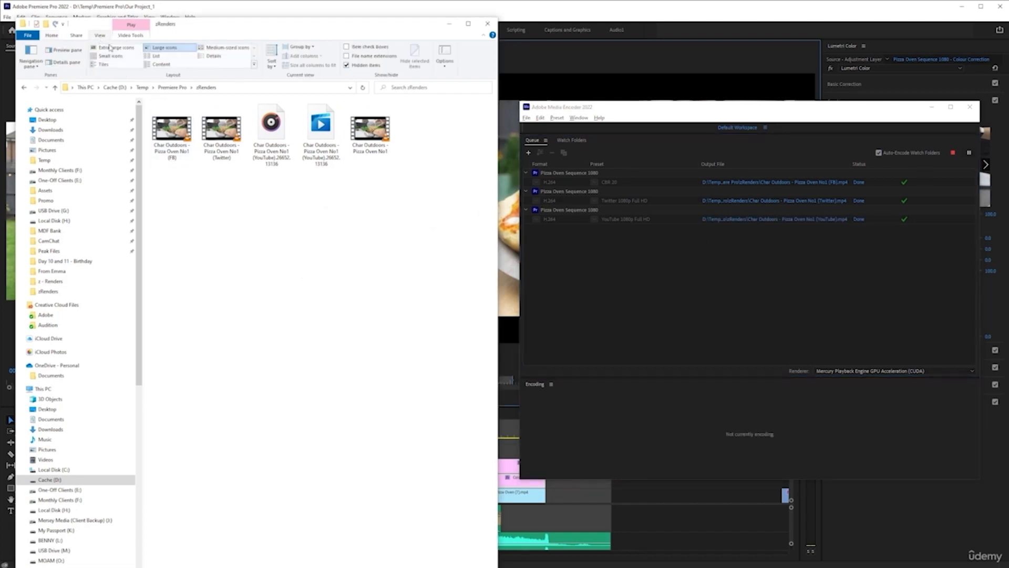
pyautogui.click(156, 56)
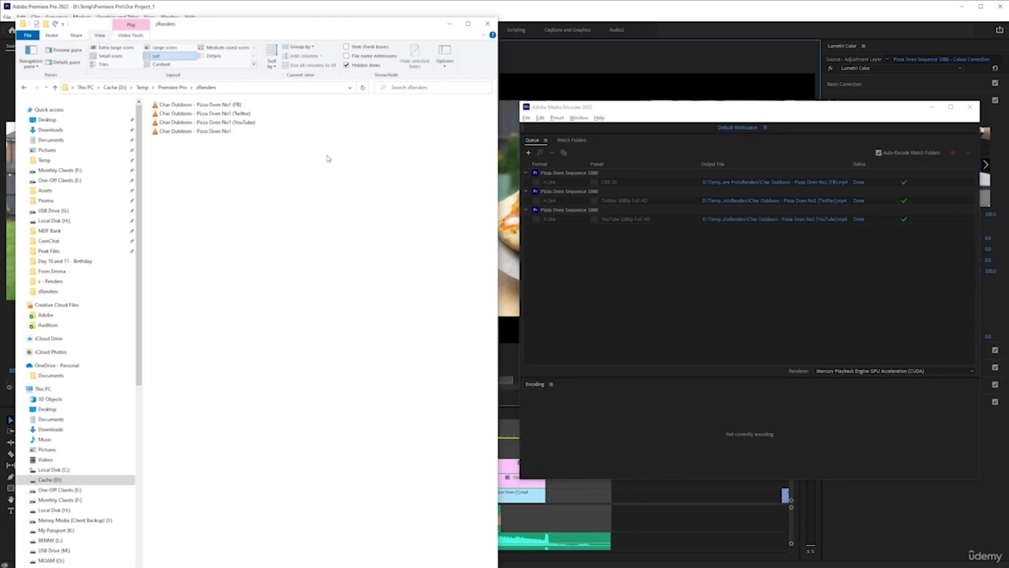
pyautogui.click(199, 134)
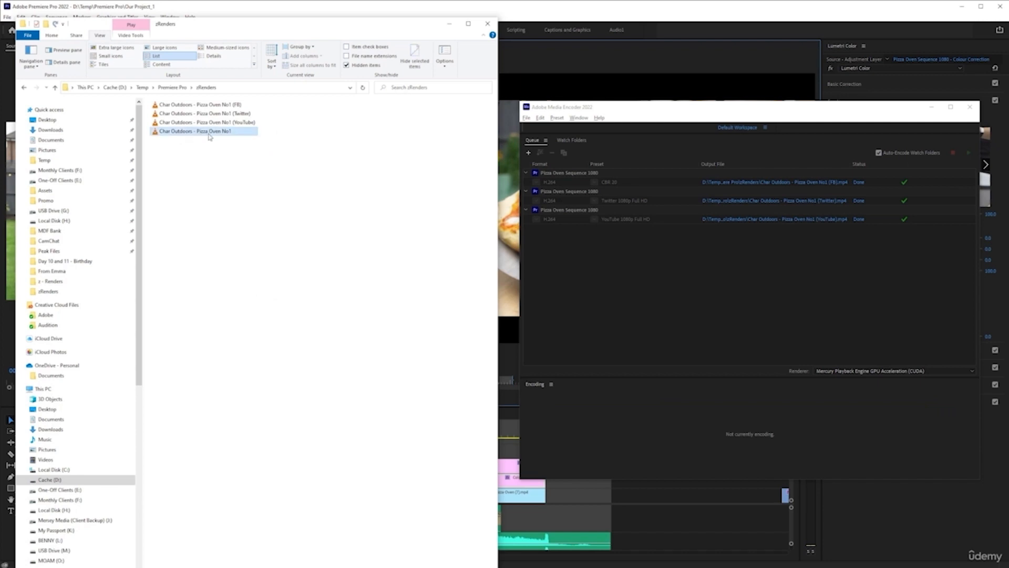
pyautogui.click(246, 124)
pyautogui.click(231, 115)
pyautogui.click(217, 105)
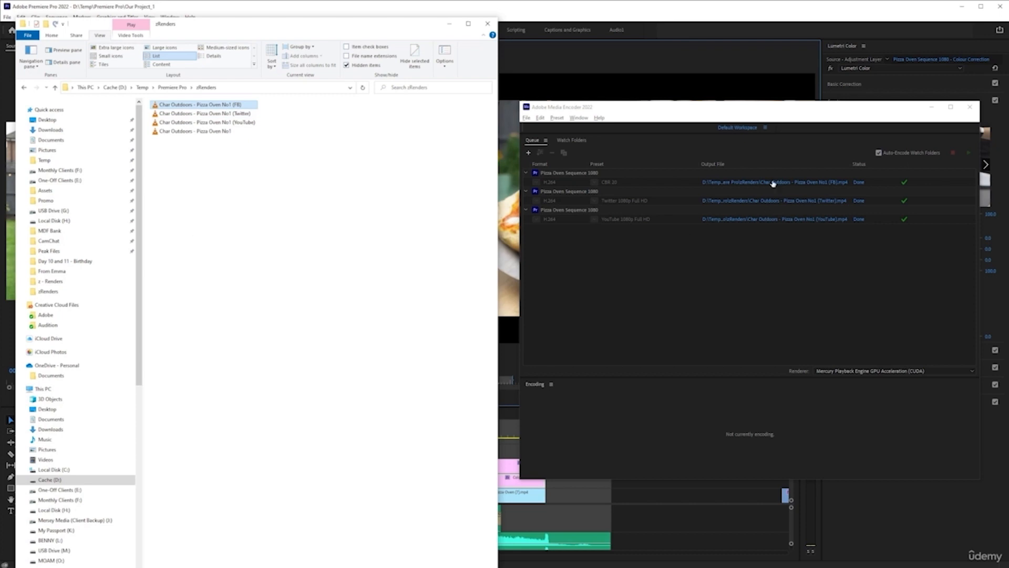